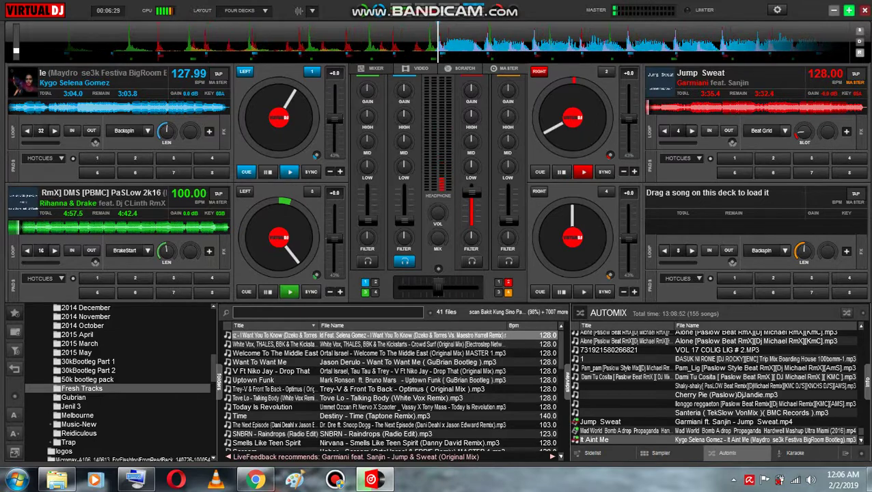
Load Welcome To The Middle East onto deck 1 and replace it with Uptown Funk (GuBrian Bootleg) from the Fresh Tracks folder.
mouse_move(406, 94)
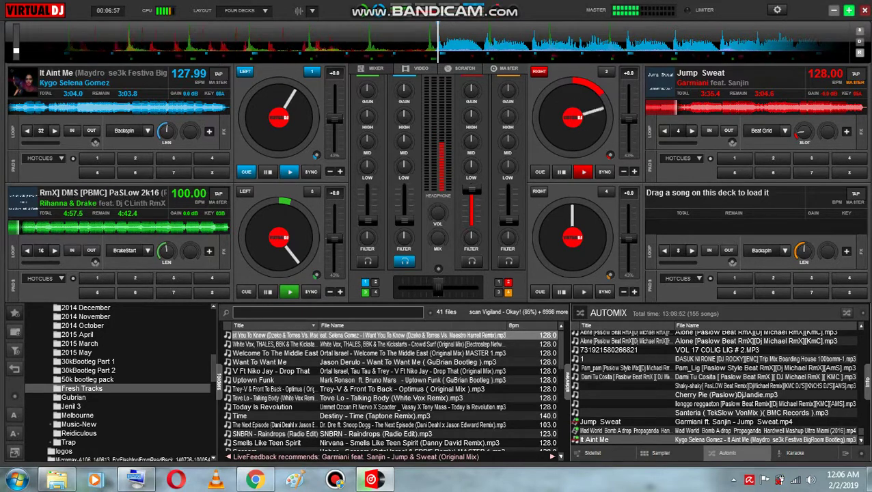
left_click_drag(274, 353, 103, 86)
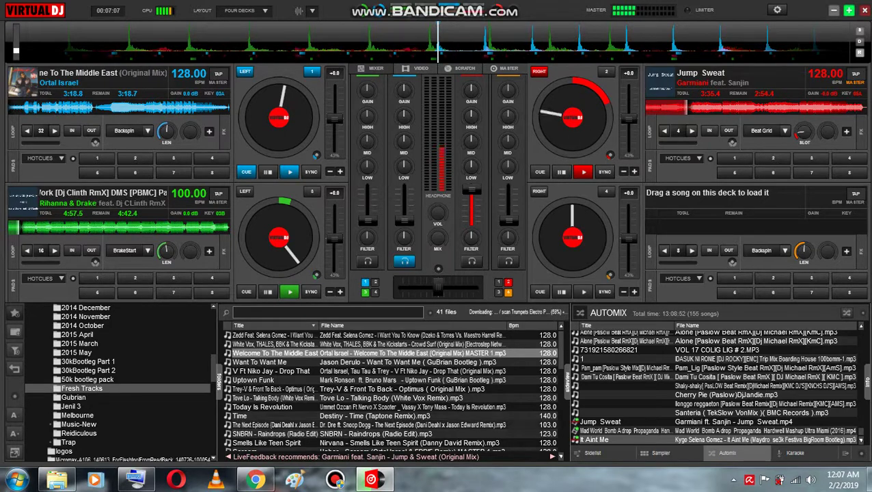
left_click_drag(253, 380, 261, 127)
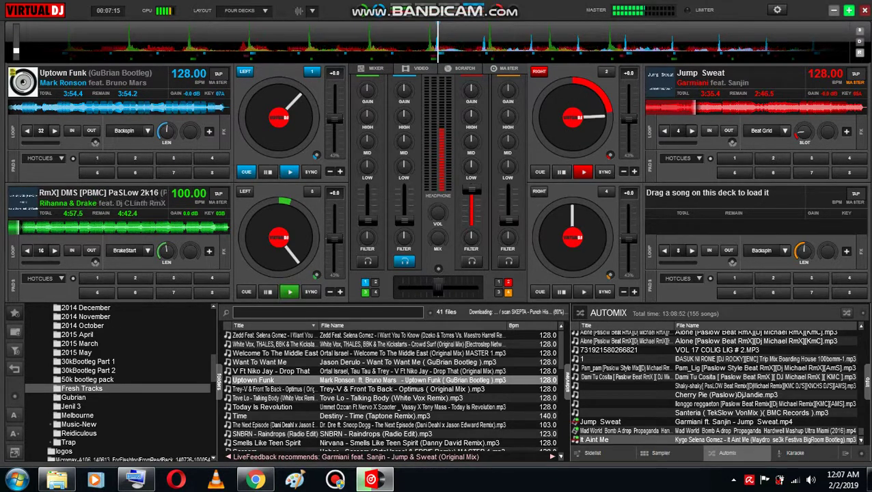
Show the desktop and refresh it several times.
key("super+d")
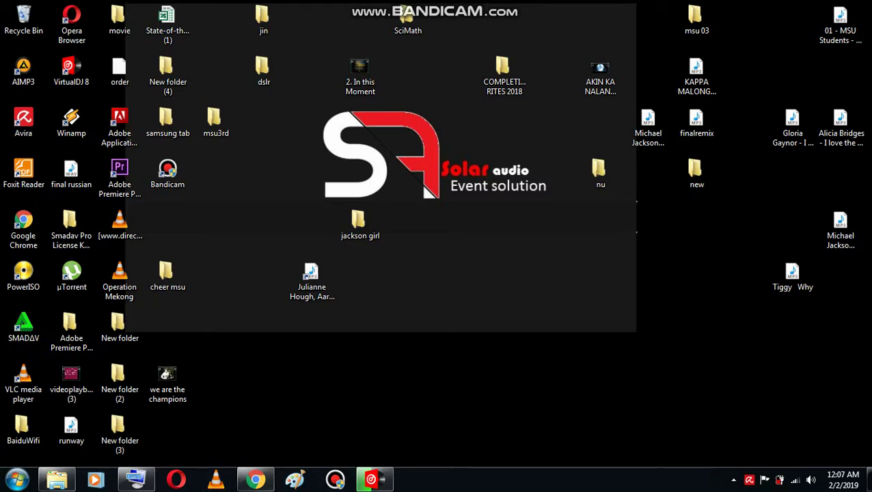
right_click(634, 68)
left_click(668, 118)
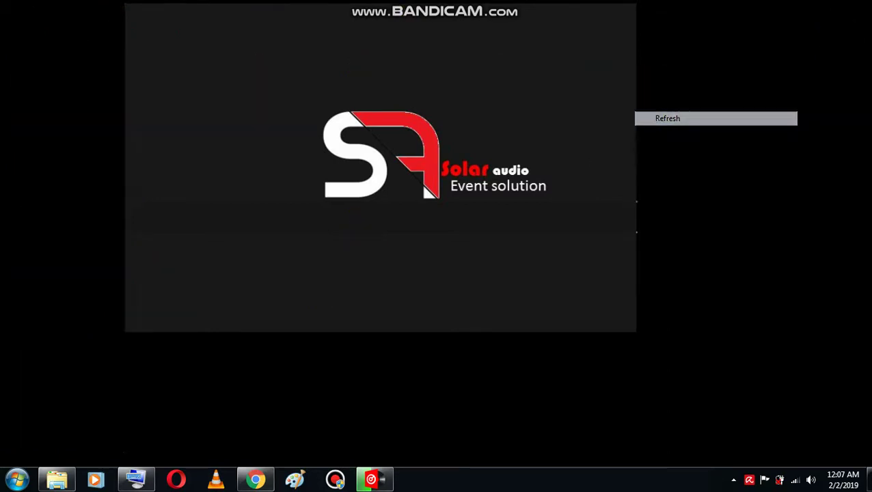
right_click(604, 126)
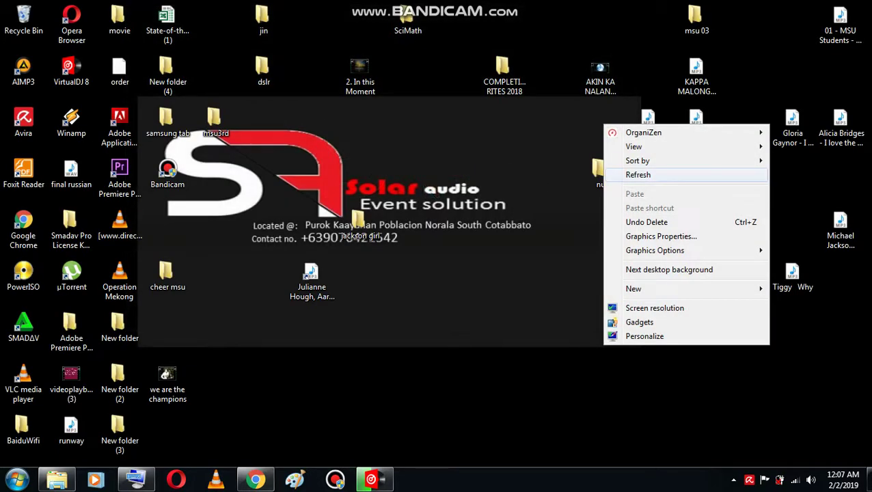
left_click(638, 175)
right_click(630, 76)
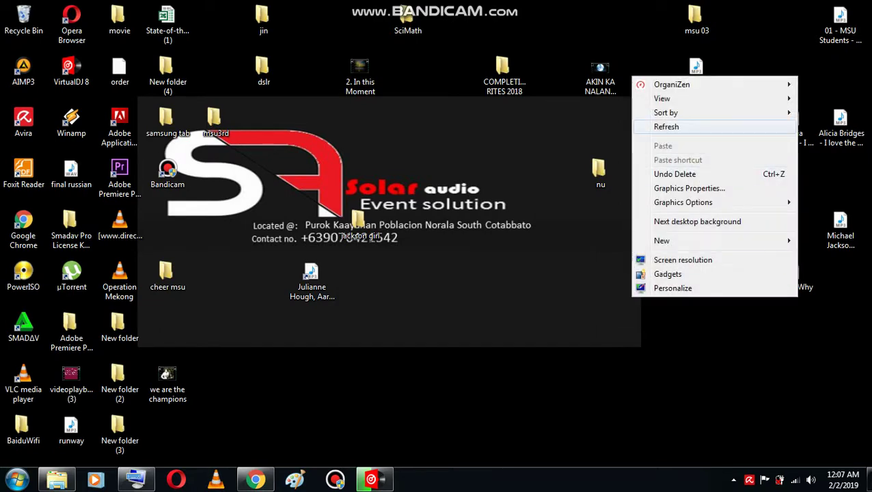
left_click(659, 125)
Advance to the next desktop background and move the jackson girl folder to the empty area near the nu folder.
right_click(596, 153)
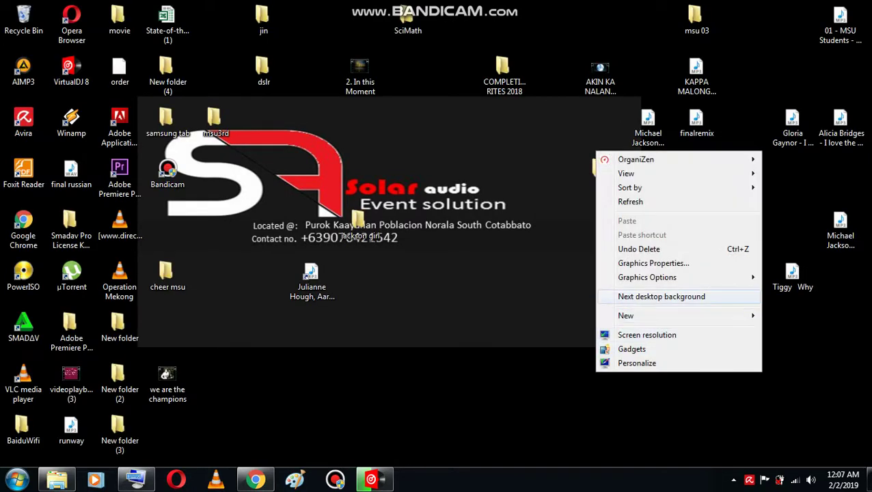
key("Return")
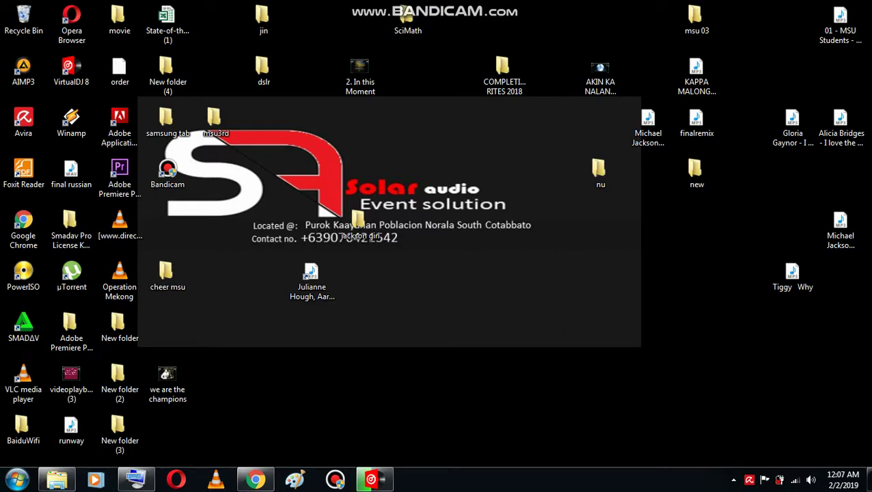
right_click(566, 134)
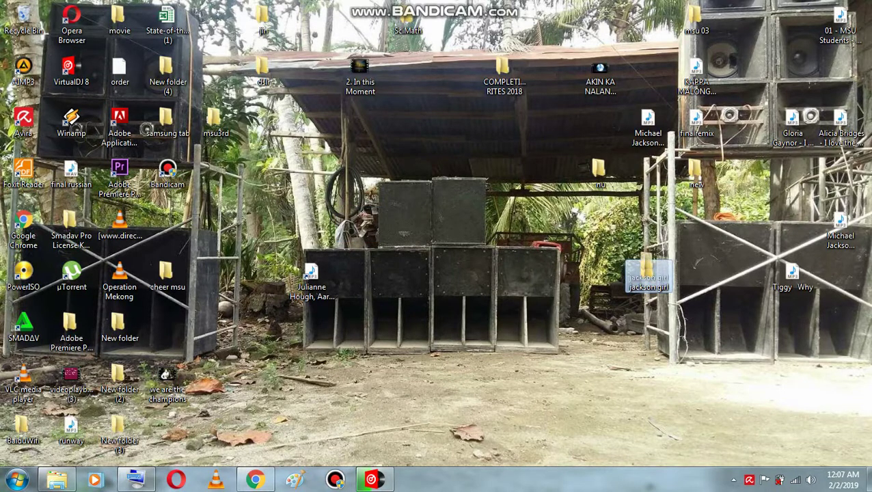
left_click_drag(647, 270, 647, 220)
Switch back to VirtualDJ and toggle the Beat Grid effect on and off for the Jump Sweat track on deck 2.
left_click(371, 479)
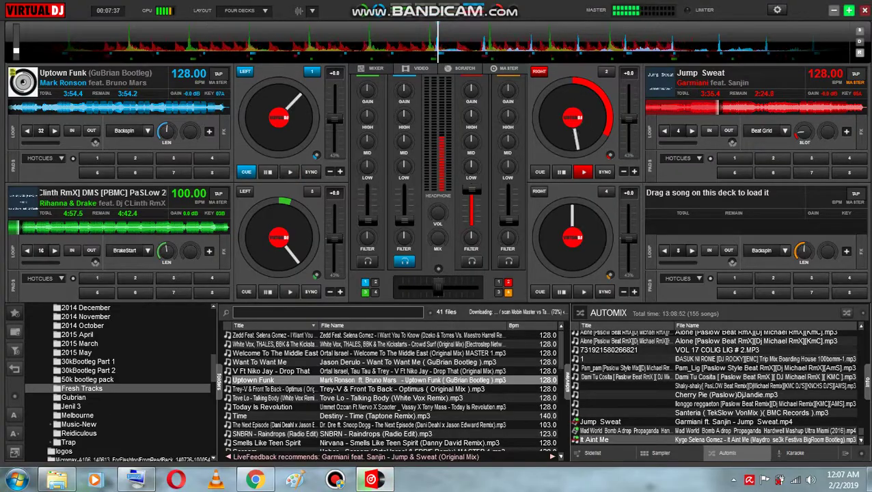
left_click(762, 131)
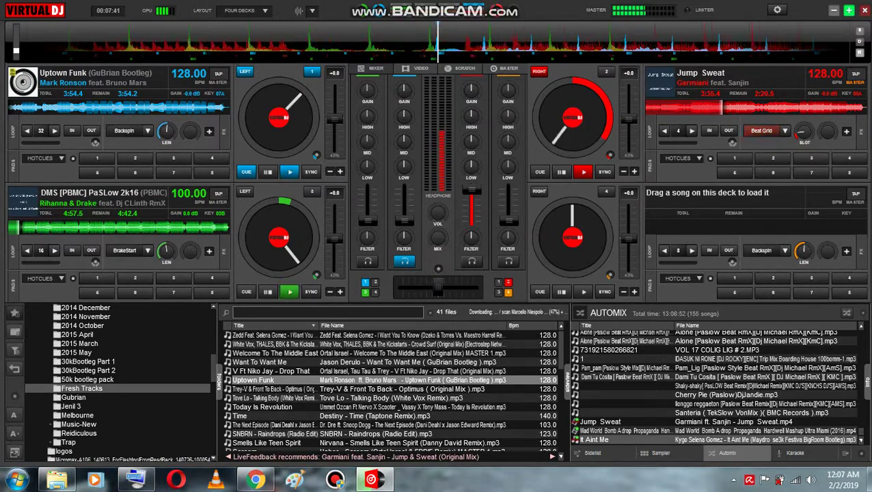
left_click(763, 130)
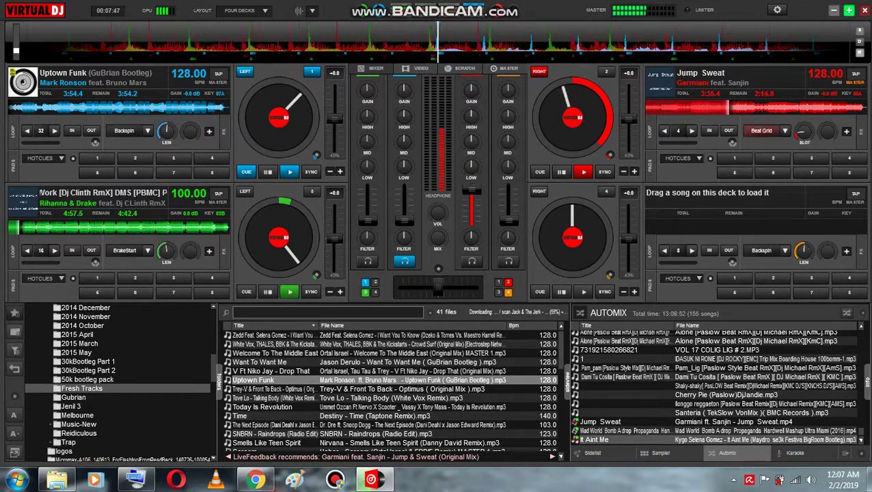
left_click(763, 130)
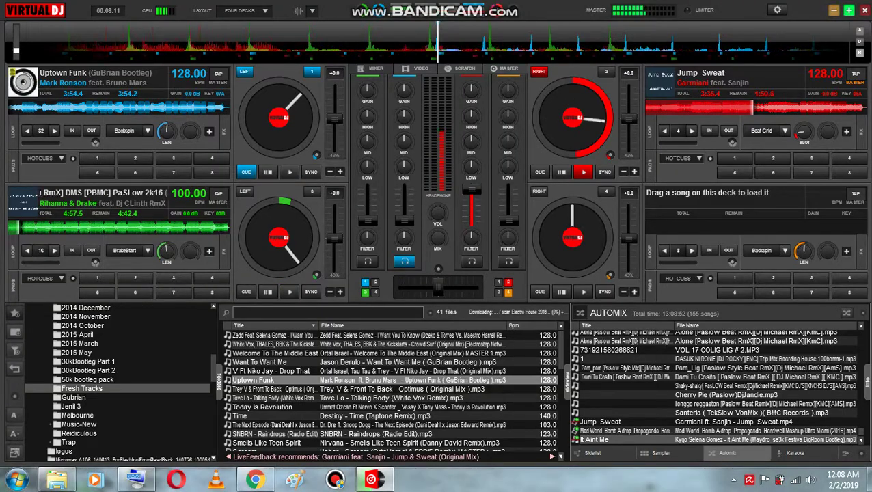
left_click(833, 10)
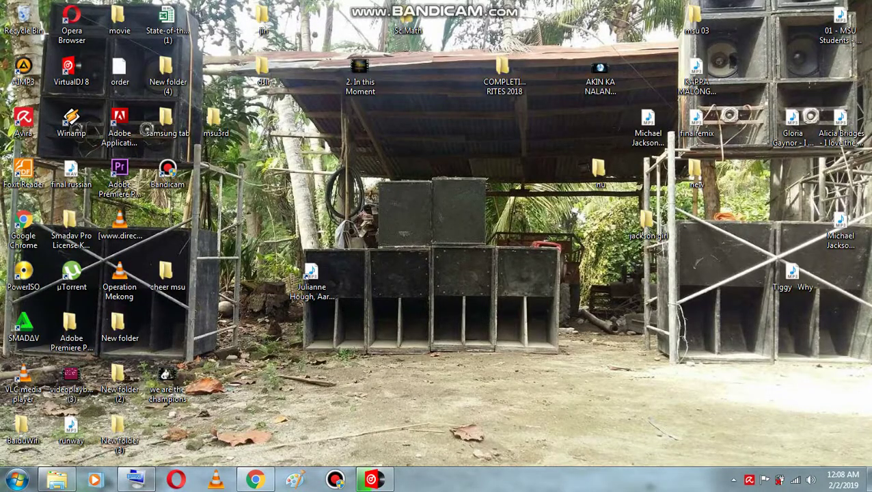
right_click(441, 181)
left_click(478, 229)
right_click(488, 198)
left_click(523, 250)
right_click(501, 203)
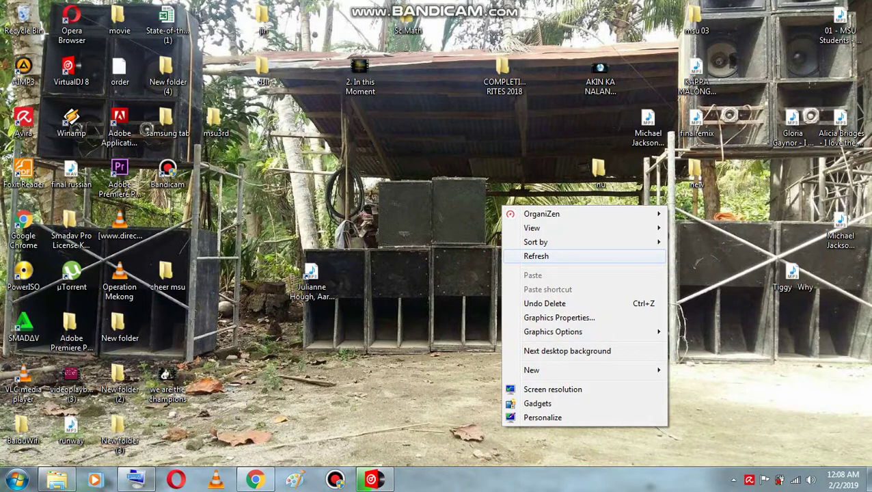
left_click(536, 255)
key("F5")
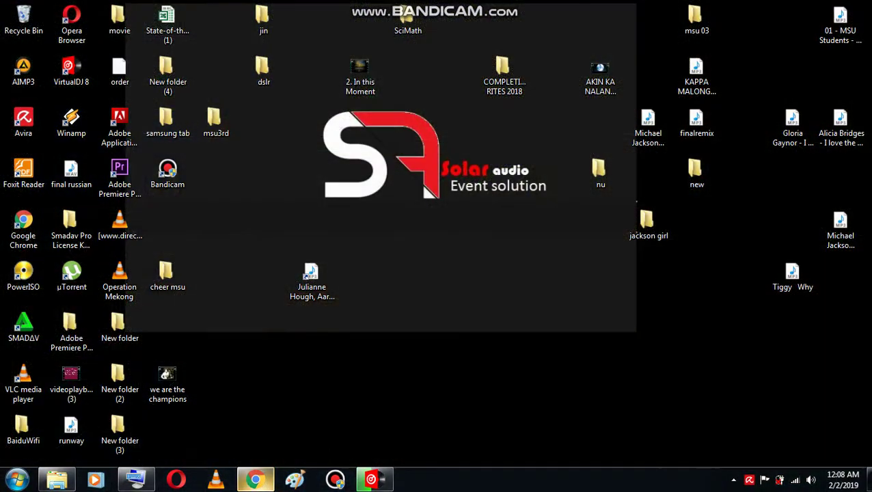
mouse_move(255, 479)
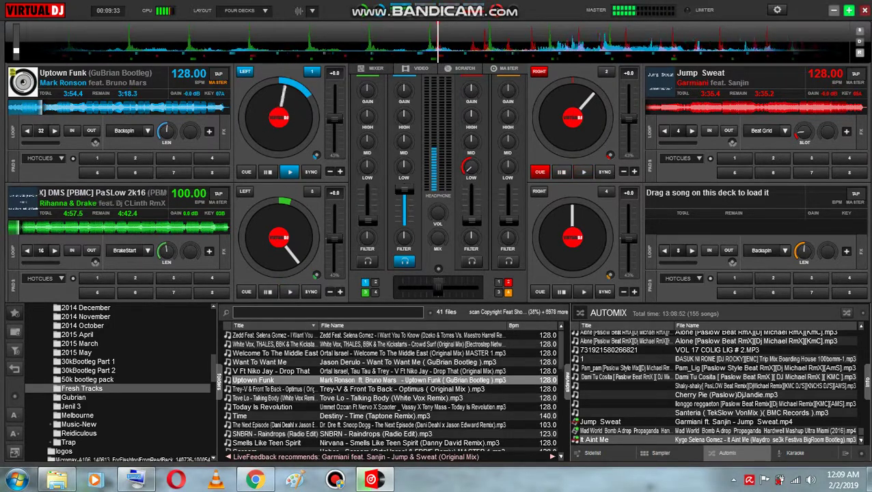
Load One More Night (Ortal Israel Remix) from the Fresh Tracks list onto deck 2.
scroll(393, 389, "down", 2)
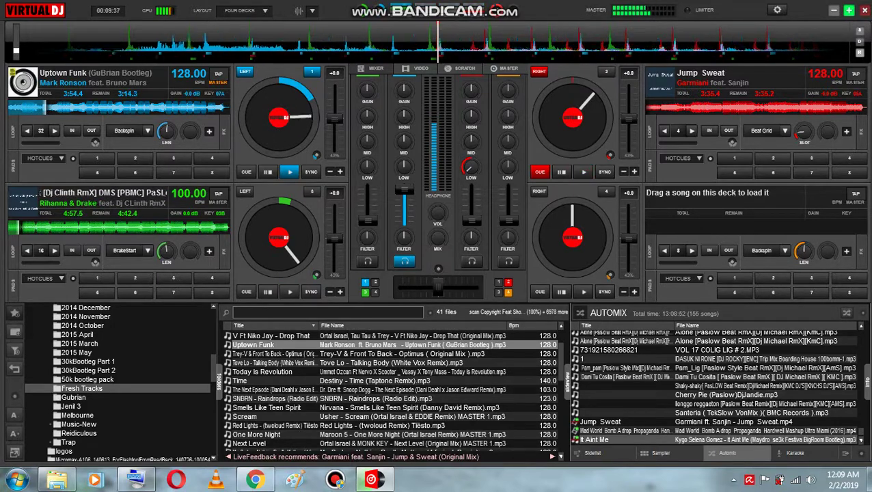
scroll(392, 390, "down", 1)
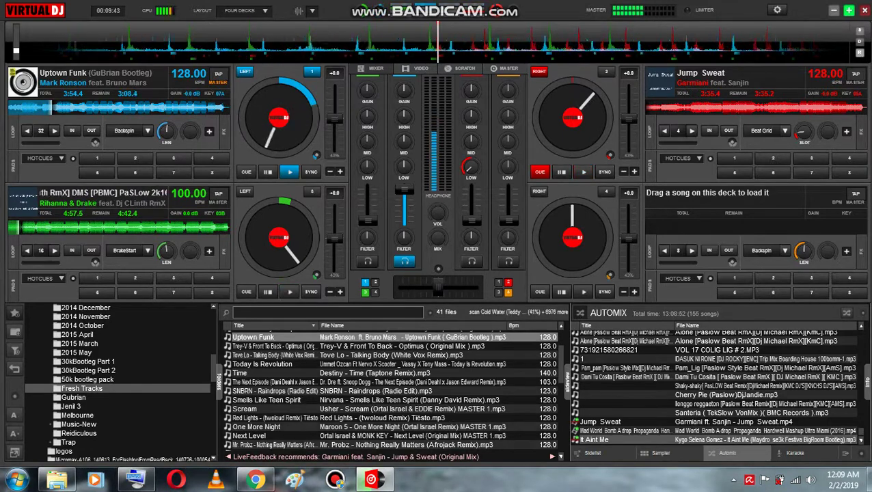
left_click_drag(257, 426, 573, 113)
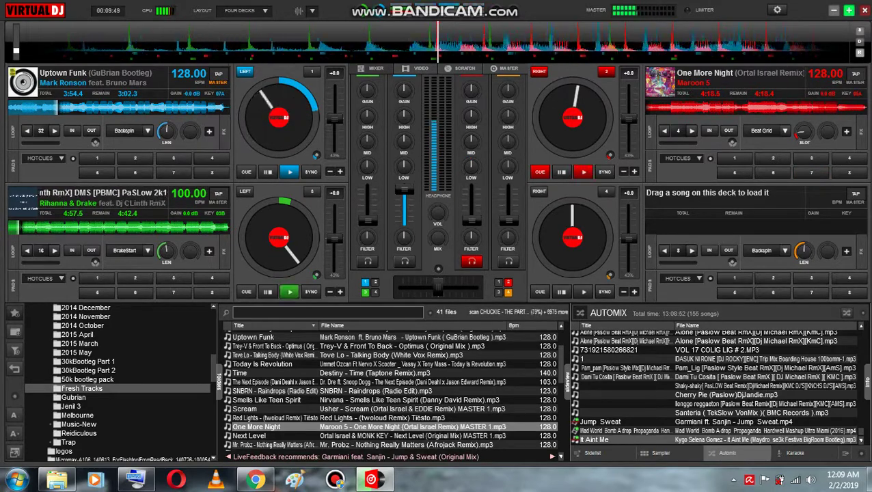
key("super+d")
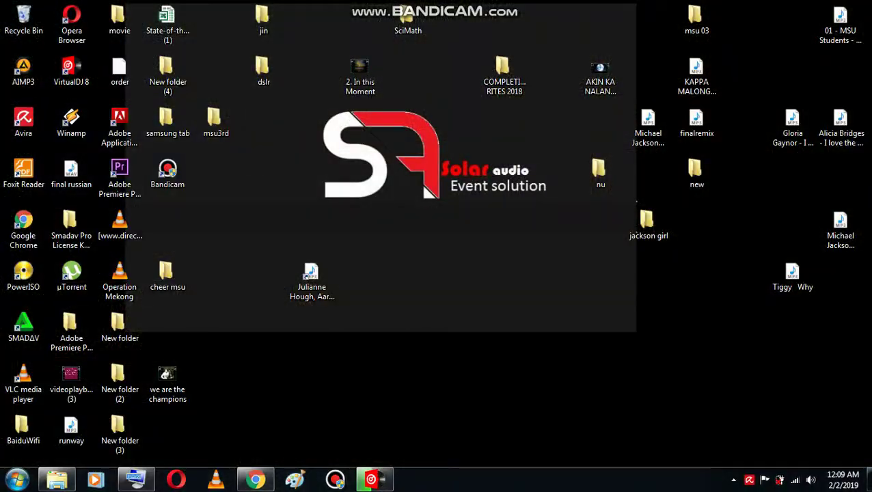
right_click(476, 232)
left_click(510, 283)
right_click(493, 33)
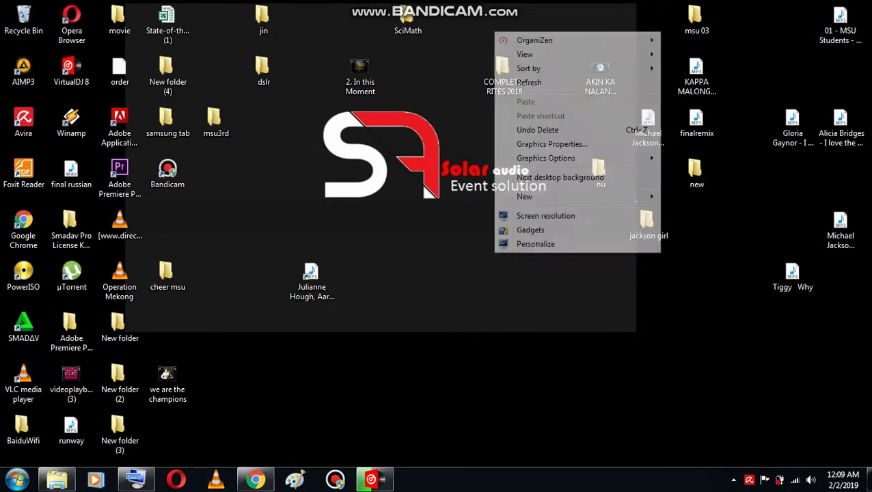
left_click(529, 82)
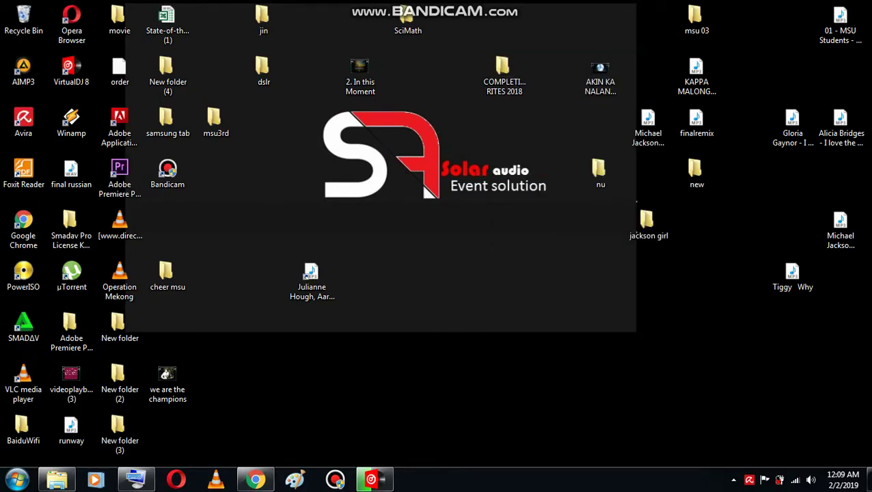
key("F5")
key("F5")
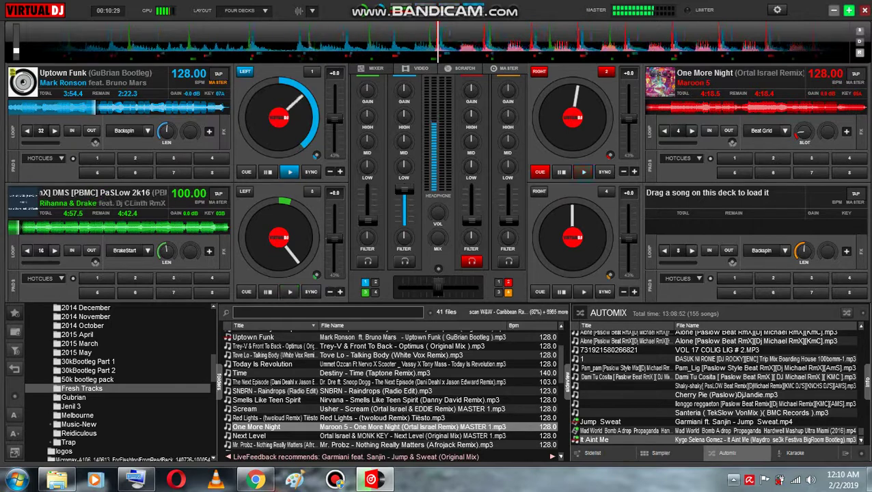
Bring up the Bandicam window to check the ongoing screen recording, and hide it again.
left_click(733, 480)
left_click(713, 413)
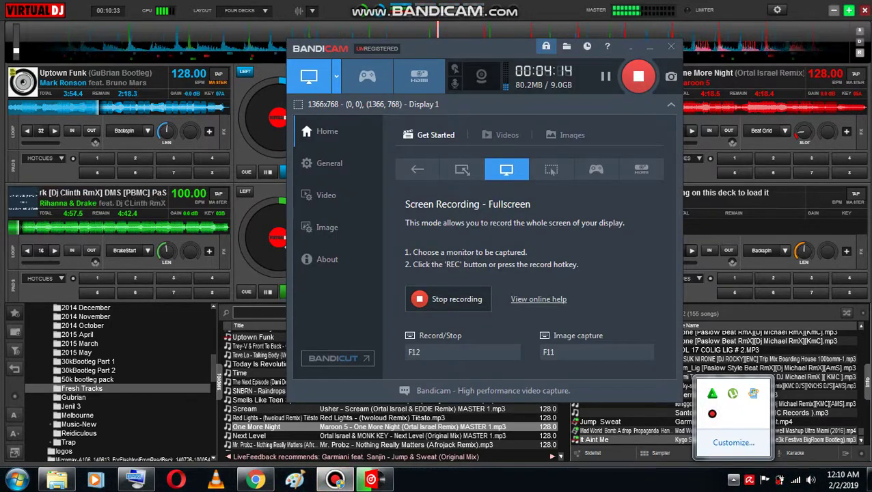
left_click(727, 453)
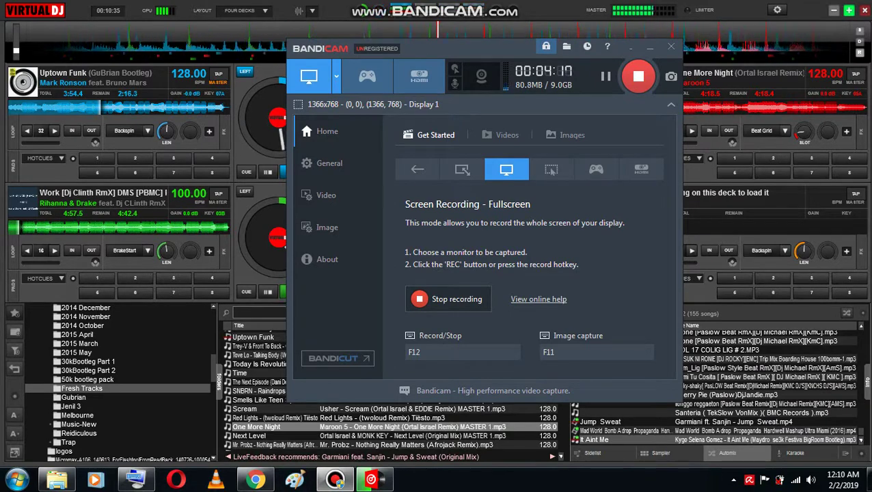
left_click(335, 478)
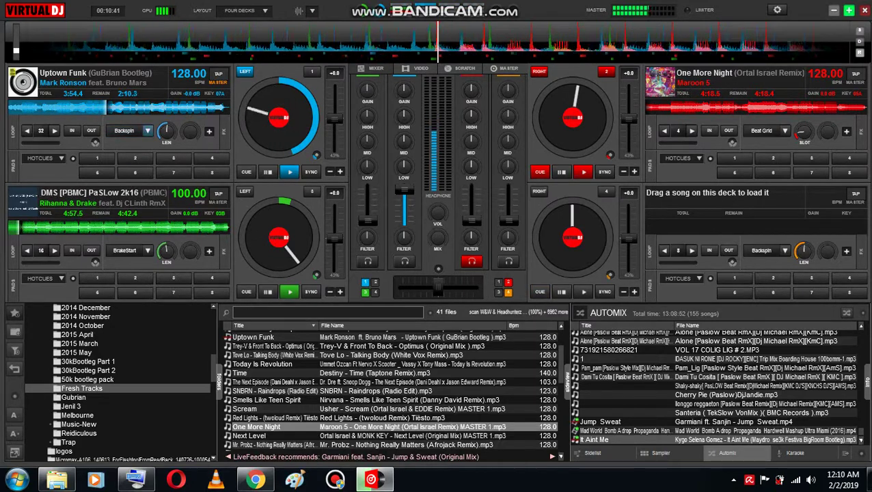
Select the Beat Grid effect for the Uptown Funk track on deck 1 and bring that deck's volume fader down.
left_click(148, 131)
left_click(171, 160)
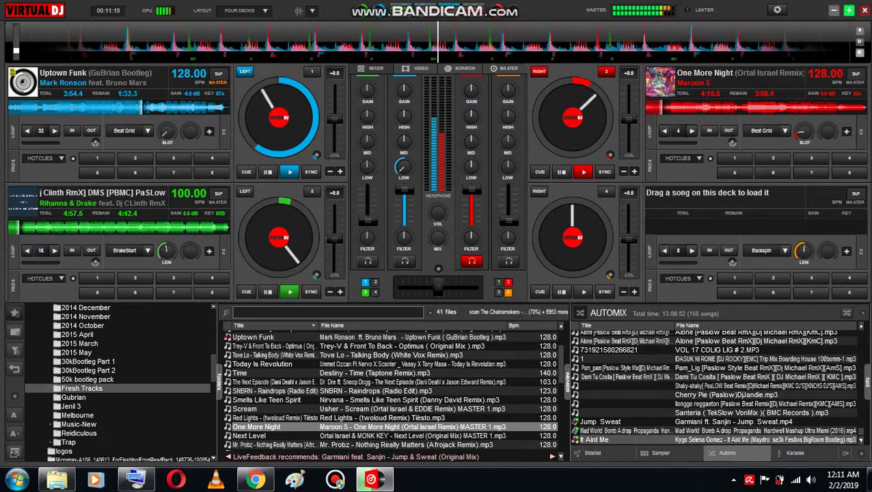
left_click_drag(404, 199, 404, 189)
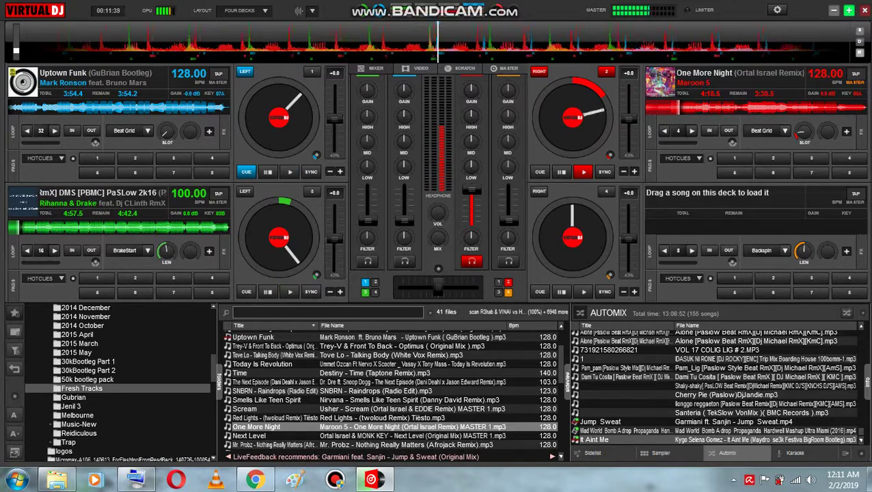
Load Lean On (Ortal Israel Remix) by Major Lazer & Dj Snake from the Fresh Tracks list onto deck 1.
scroll(390, 390, "down", 1)
scroll(390, 389, "up", 2)
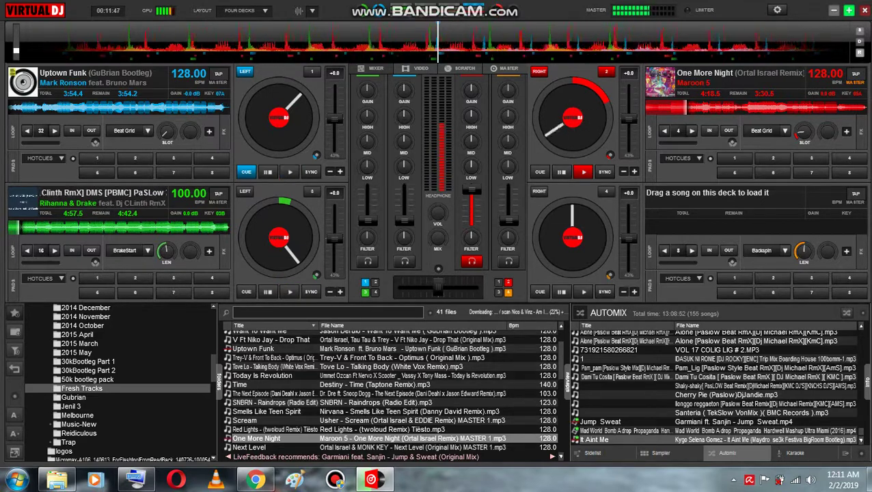
scroll(390, 390, "down", 1)
scroll(390, 389, "down", 4)
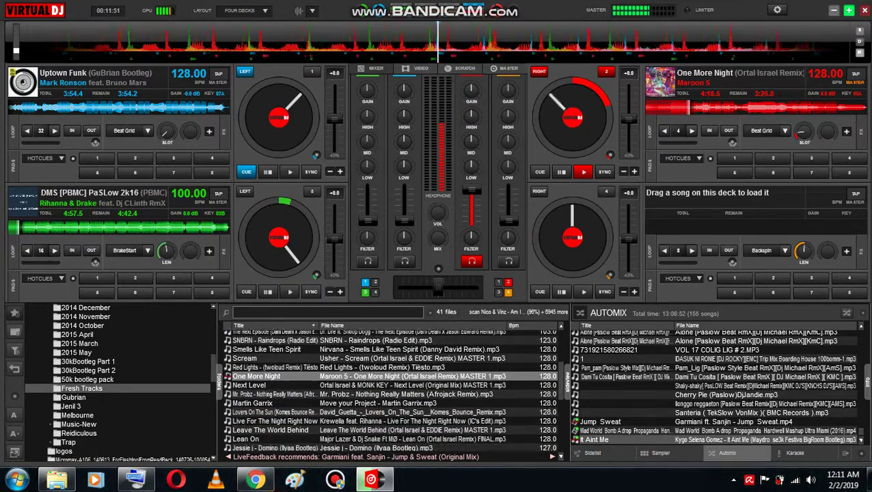
scroll(389, 390, "down", 1)
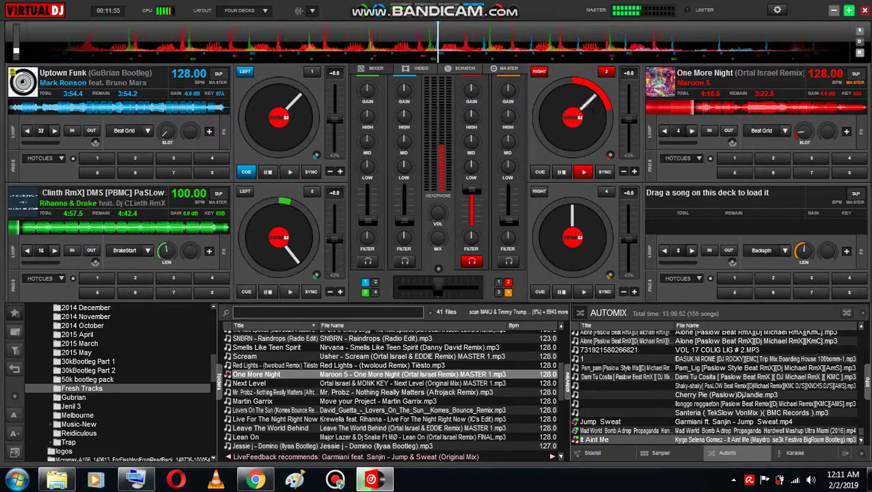
scroll(392, 390, "down", 3)
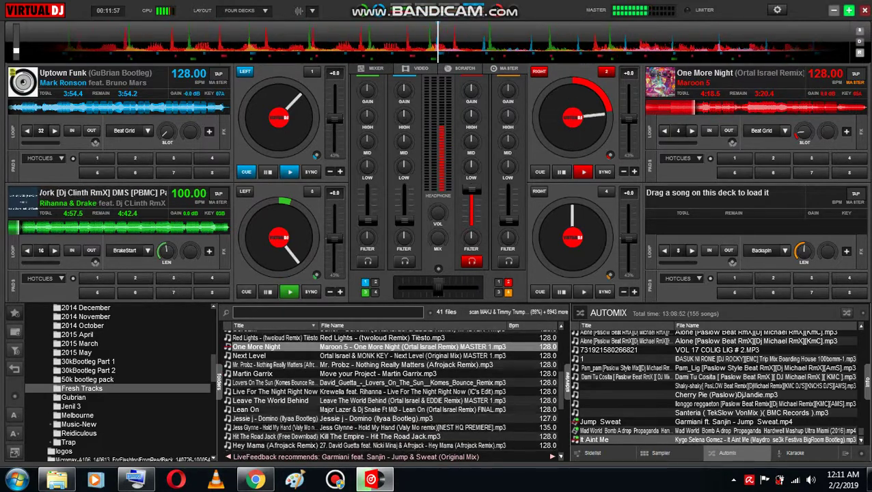
left_click_drag(246, 410, 275, 93)
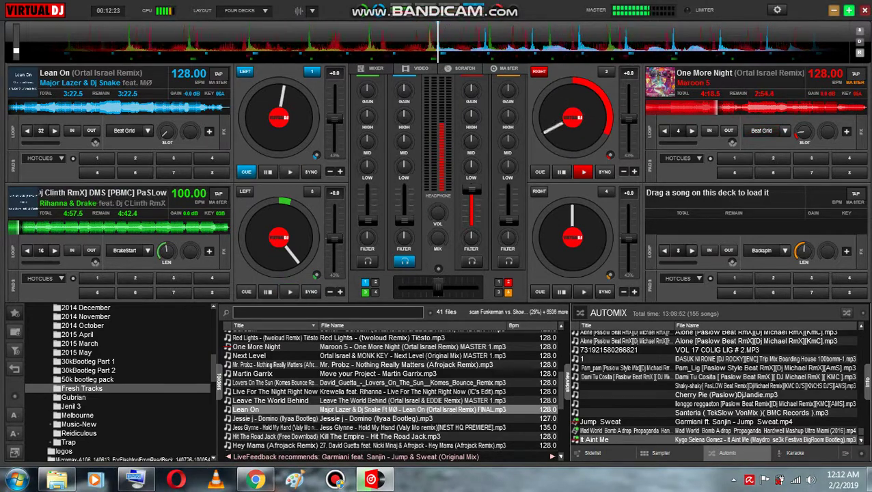
Apply the Flanger effect to the One More Night track on deck 2, and switch that deck's effect back to Beat Grid.
left_click(785, 130)
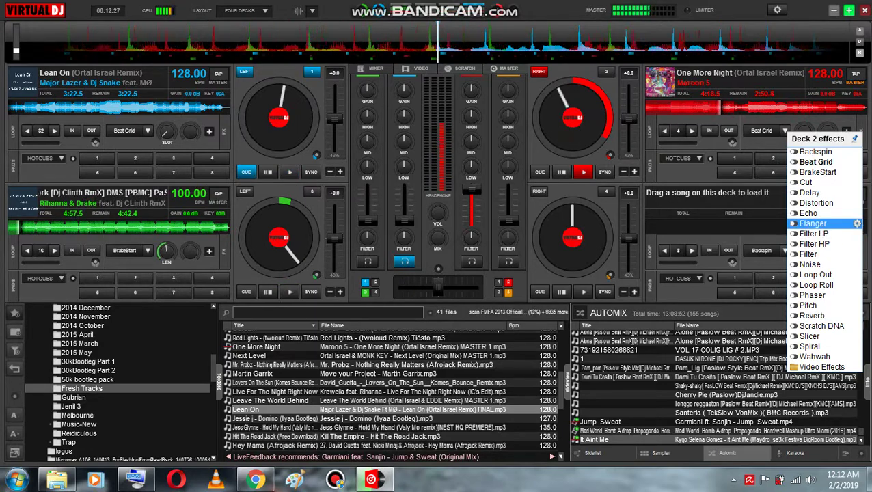
left_click(814, 223)
left_click(762, 130)
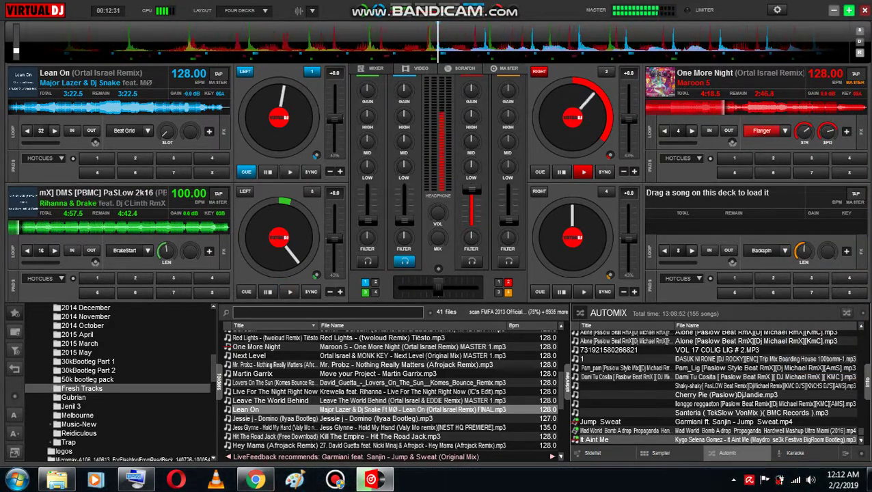
left_click(785, 131)
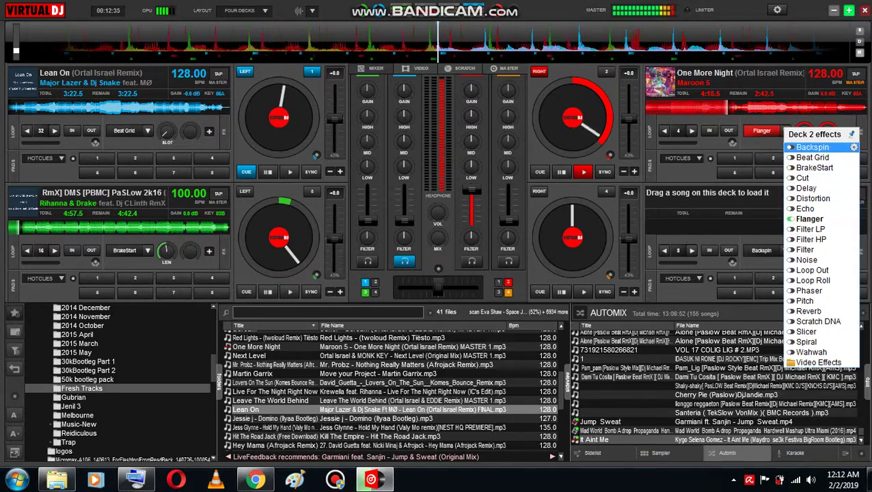
left_click(814, 158)
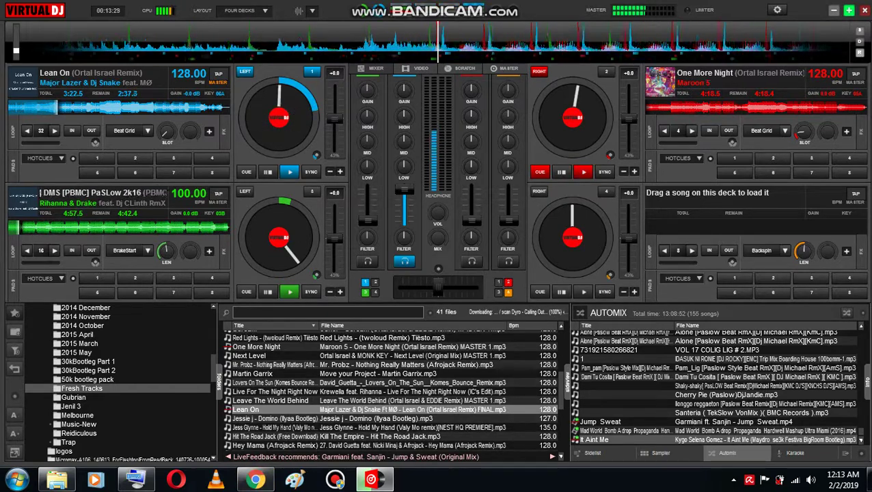
Look through the rest of the Fresh Tracks list, below Lean On, for a next song to mix.
scroll(393, 388, "down", 1)
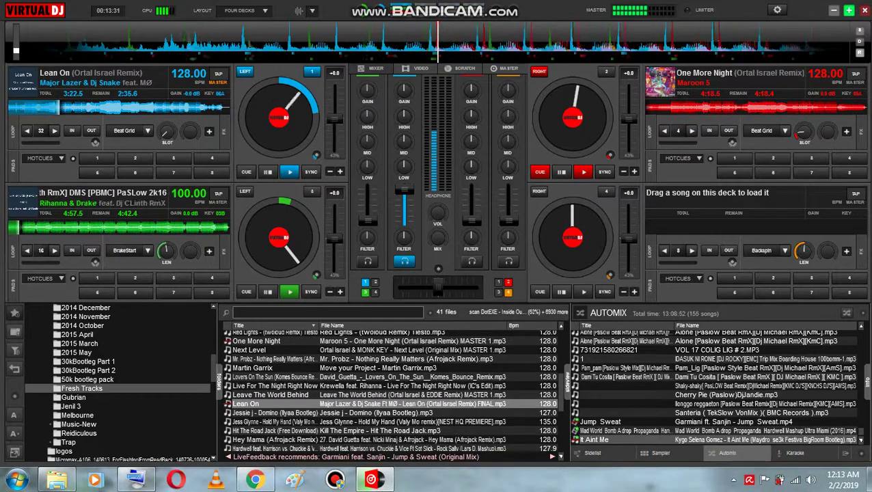
scroll(392, 389, "down", 1)
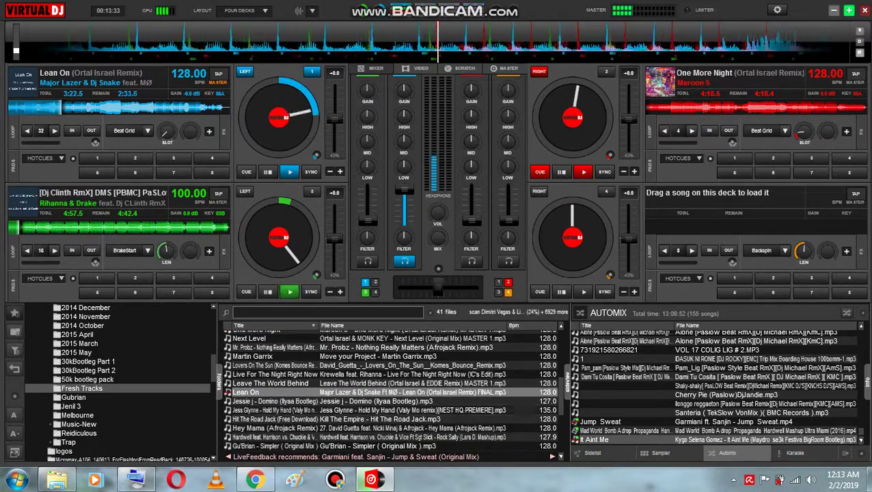
scroll(392, 388, "down", 5)
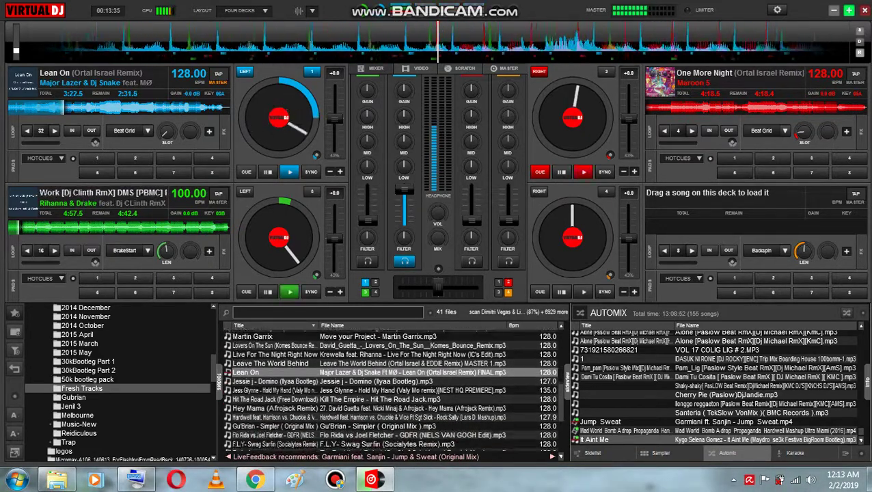
scroll(393, 389, "down", 8)
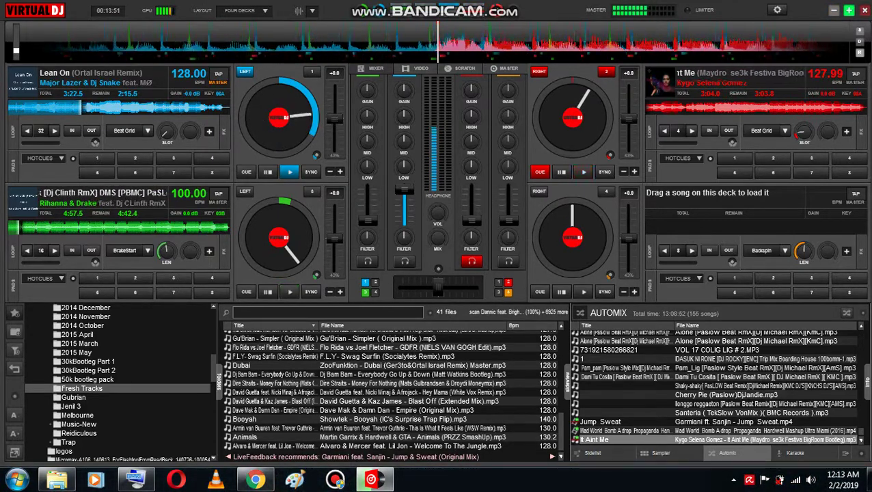
Minimize VirtualDJ to the desktop, call up Bandicam to check the screen recording, and return to VirtualDJ.
left_click(833, 11)
left_click(734, 479)
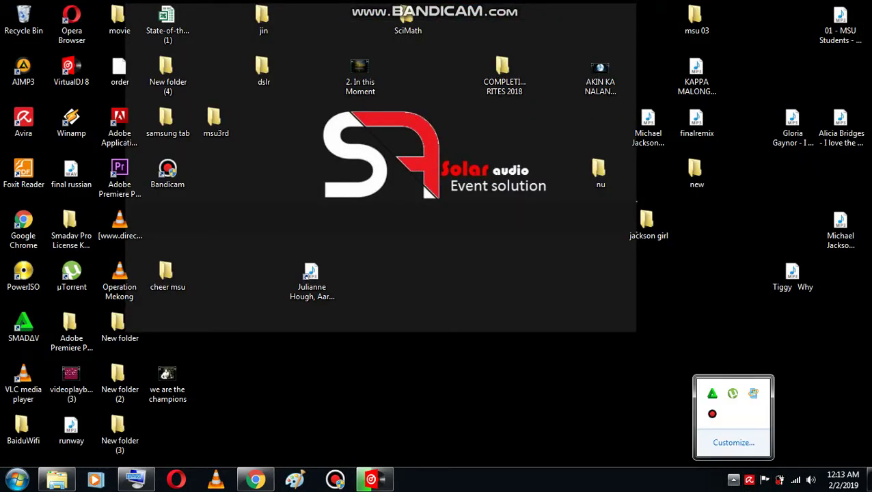
left_click(712, 414)
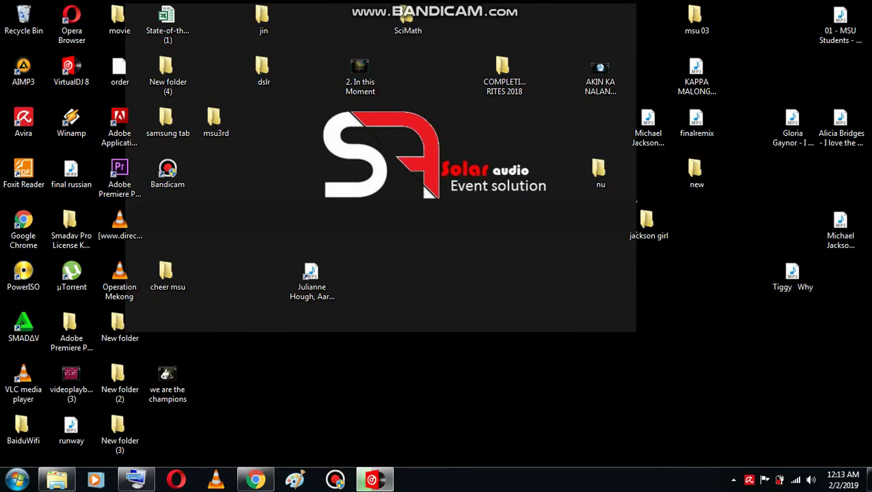
left_click(374, 480)
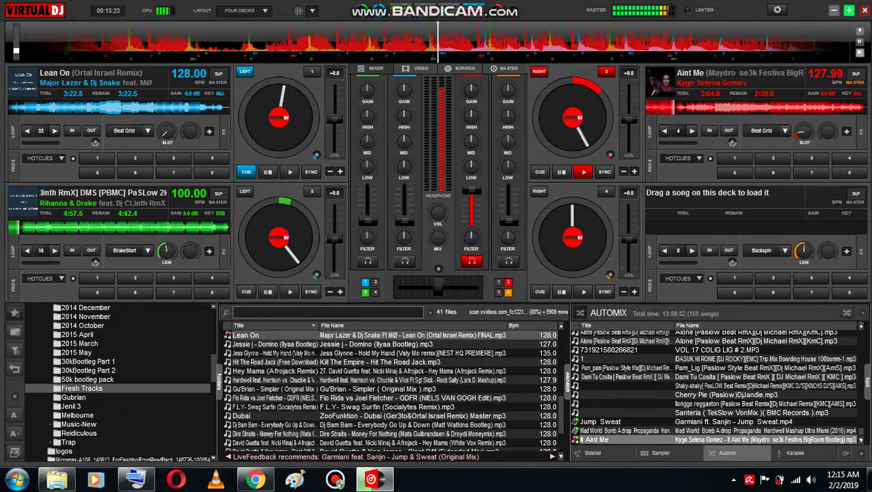
Bring up the Bandicam recording window over VirtualDJ and move it aside, clear of the deck 2 and mixer controls.
left_click(734, 480)
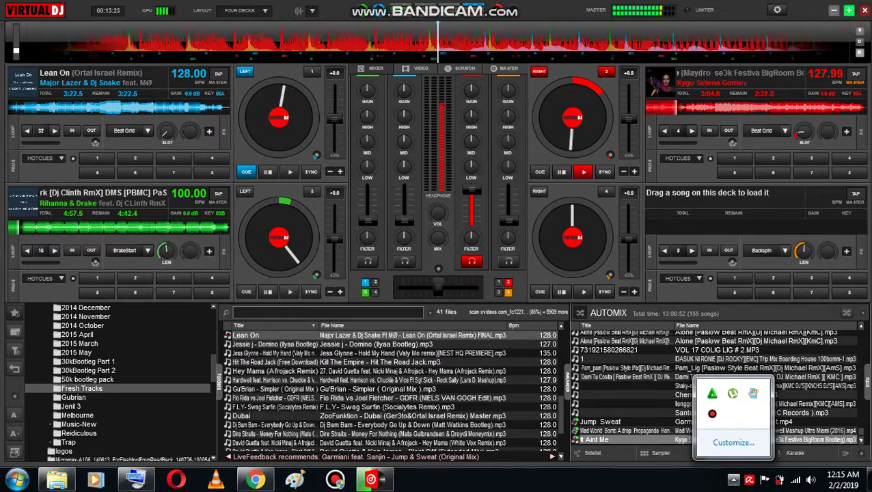
left_click(712, 414)
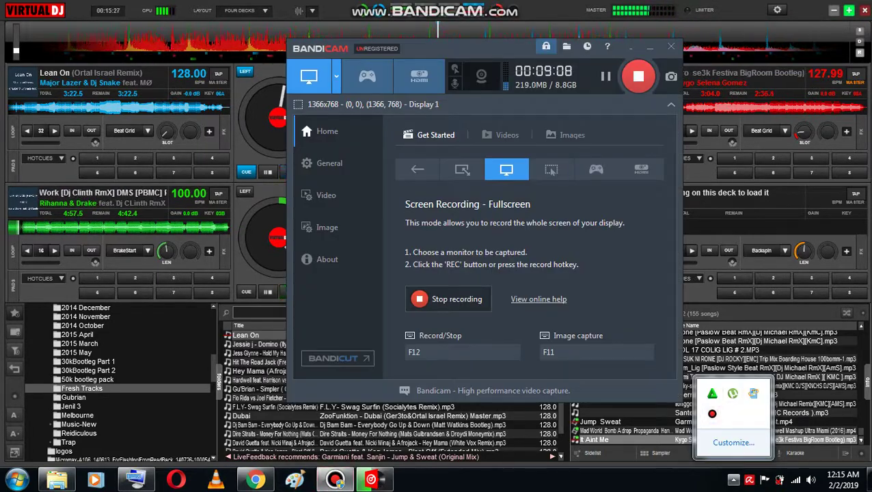
left_click_drag(465, 48, 199, 117)
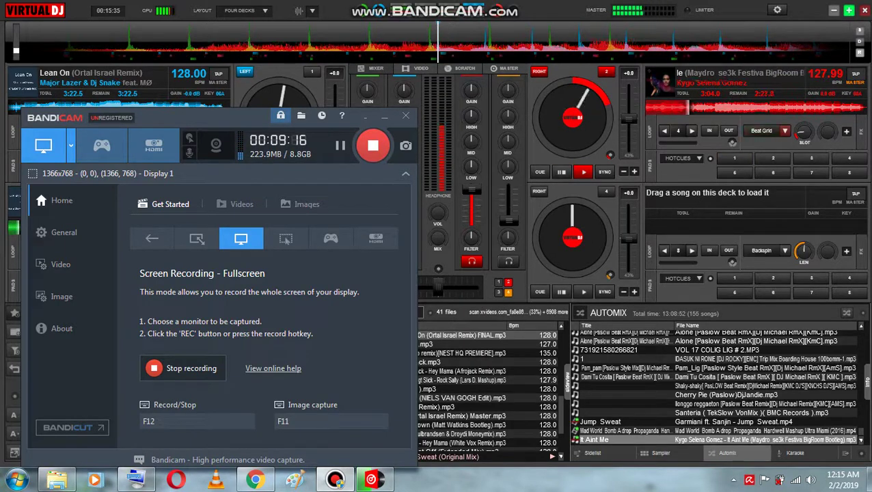
left_click(385, 116)
left_click(785, 130)
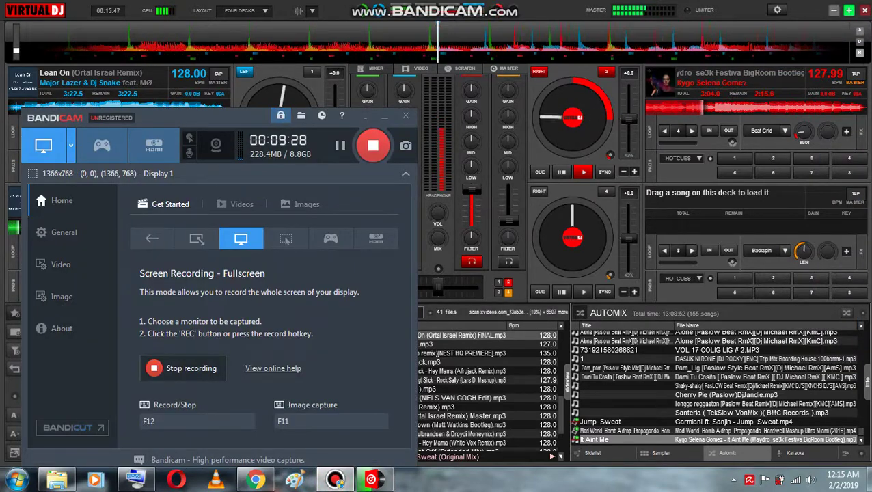
left_click_drag(205, 118, 176, 159)
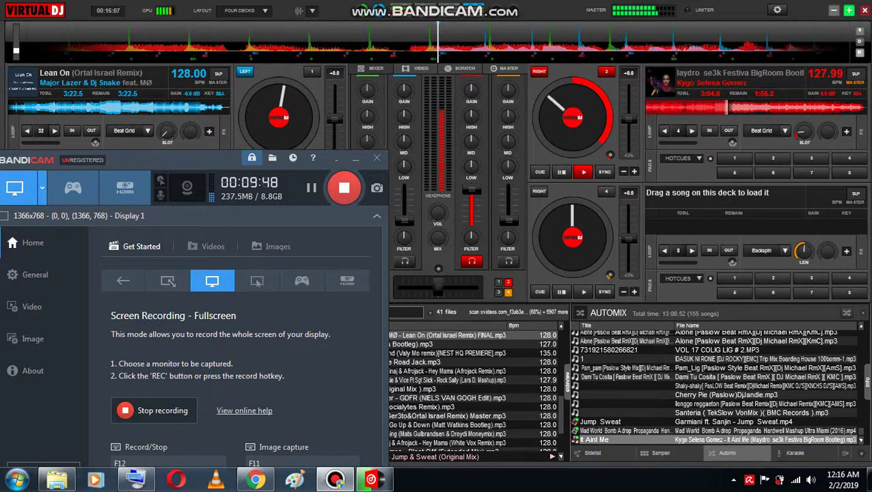
Place the reduced VirtualDJ window fully in view over the desktop beside Bandicam, and open the list of effects for deck 2.
key("alt+Tab")
key("super+d")
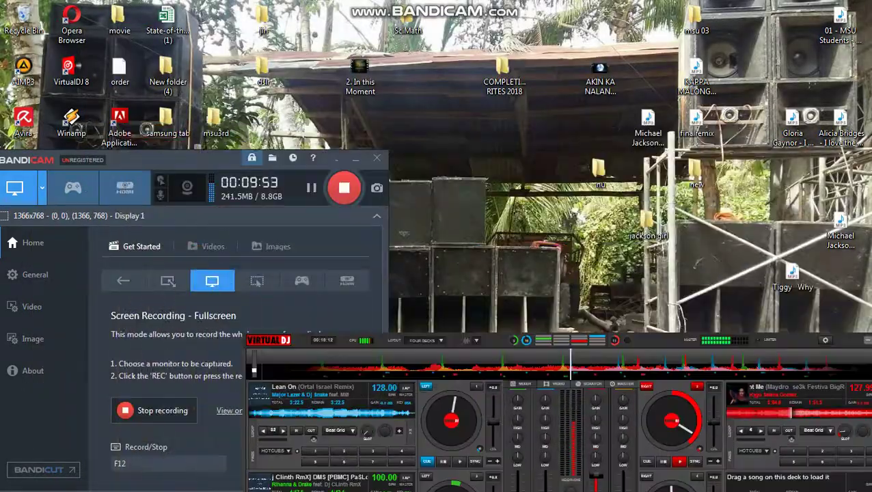
left_click_drag(458, 356, 306, 210)
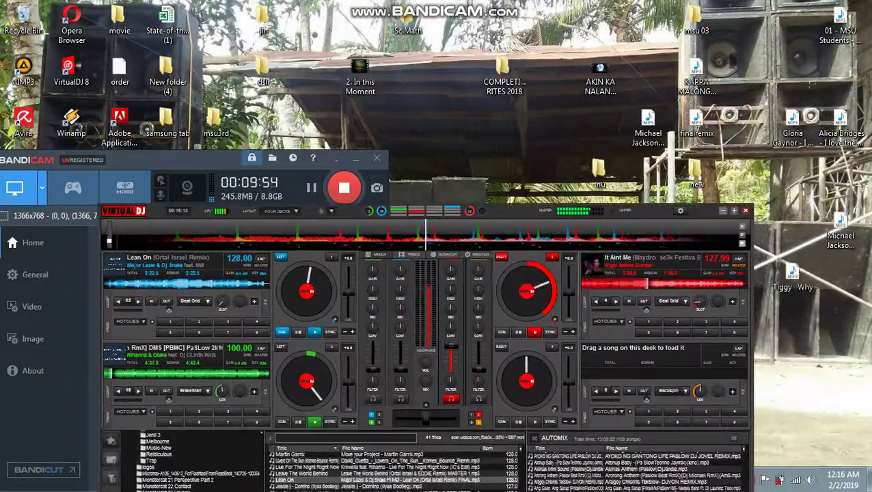
left_click(683, 301)
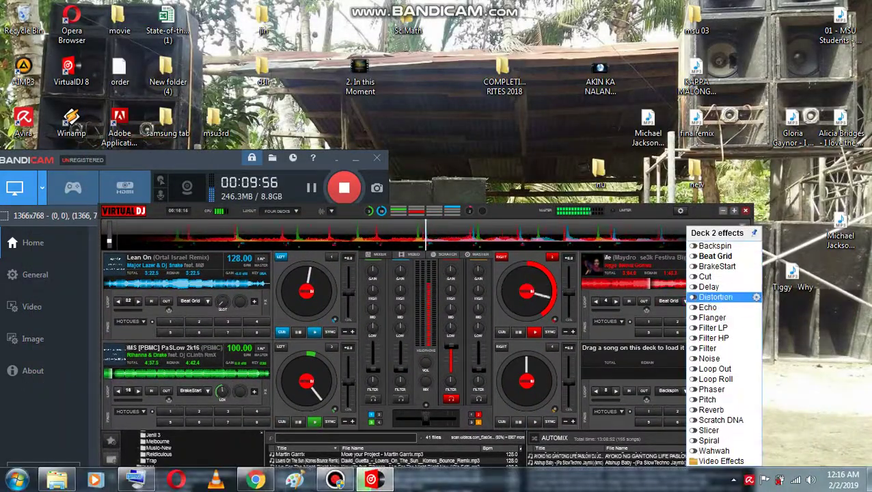